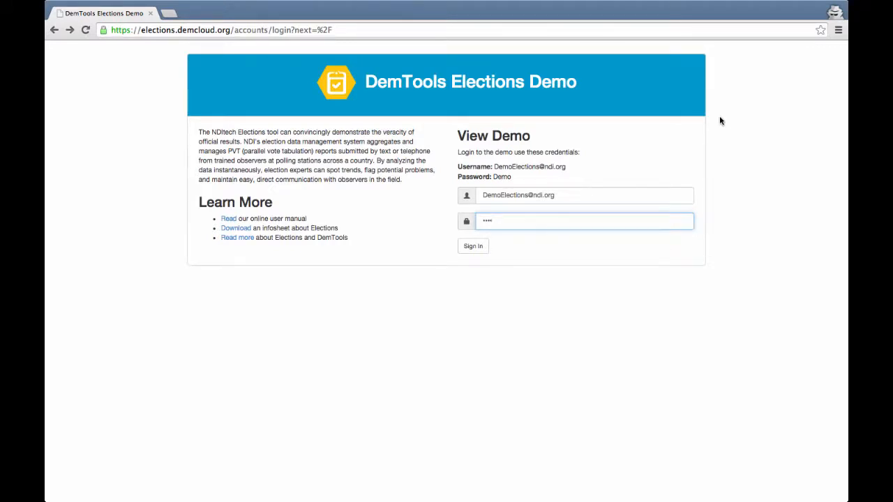
- Sign in to the elections demo and drill the Counting progress charts down by region to the individual states
click(474, 254)
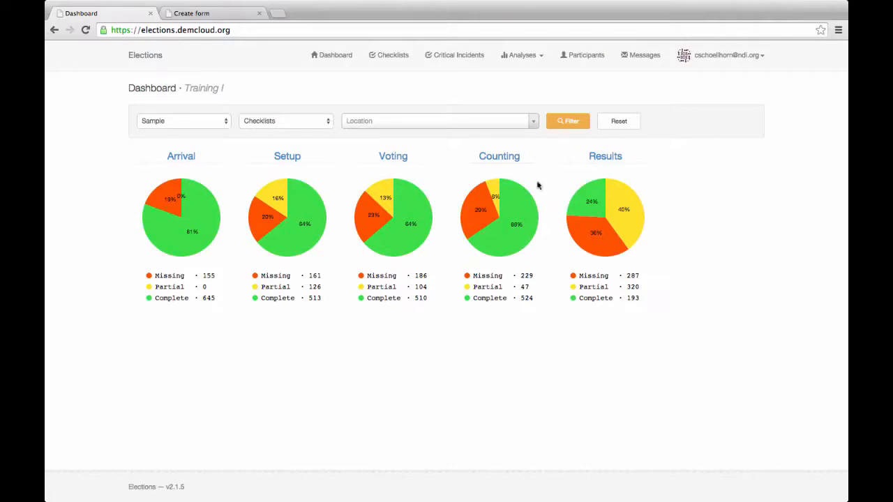
click(501, 159)
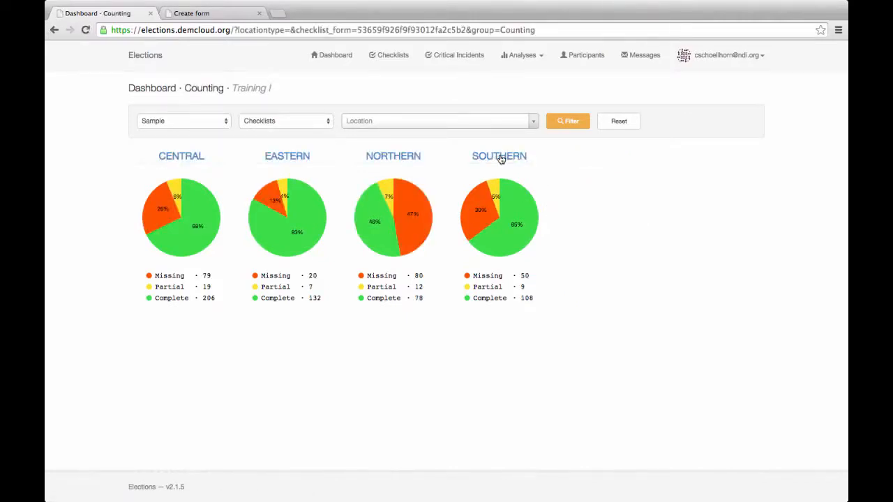
click(496, 160)
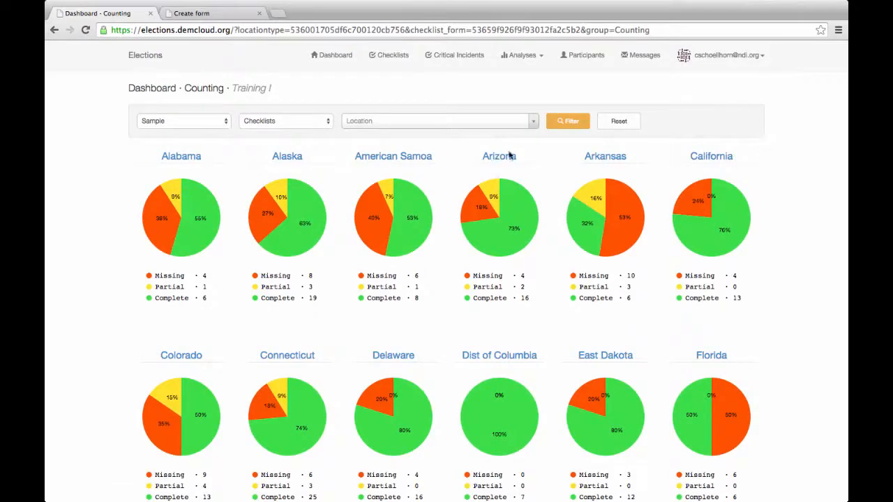
- Examine the links in the Administrative Divisions diagram, and open the Locations page
click(758, 60)
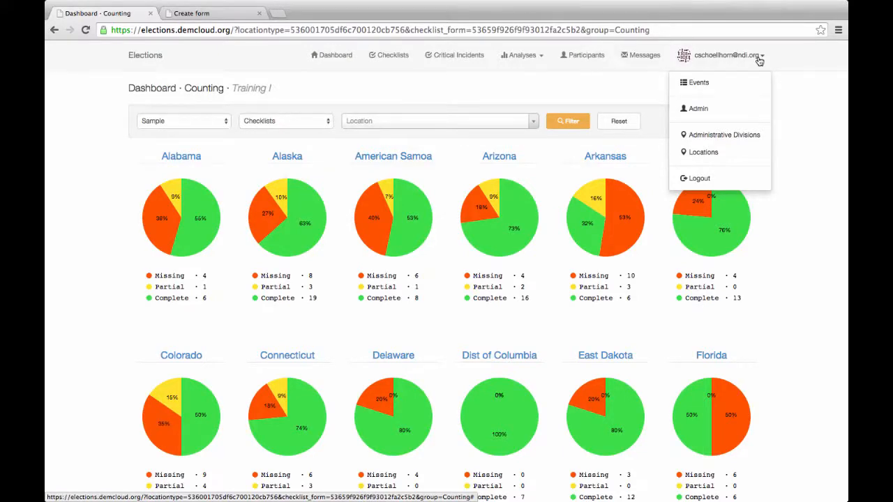
click(732, 136)
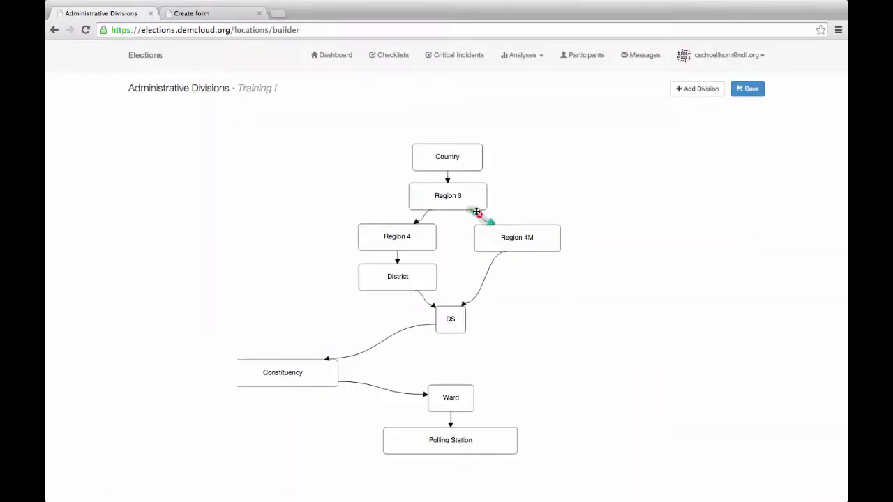
mouse_move(491, 262)
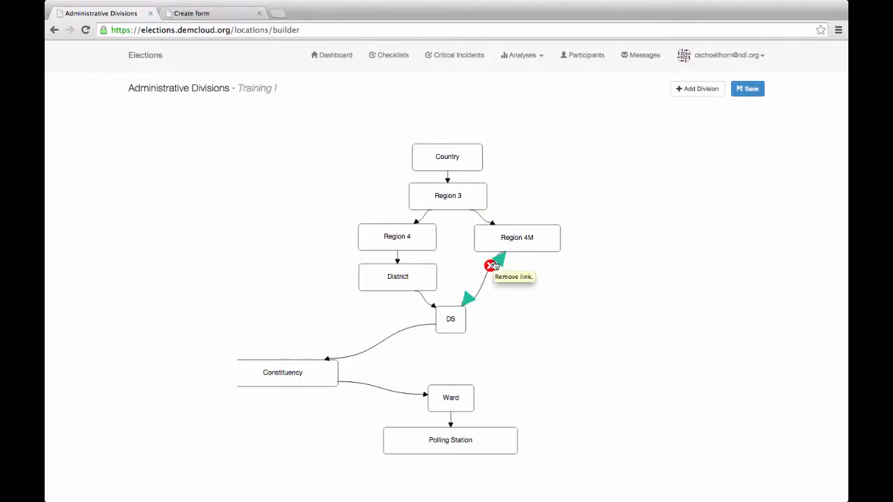
click(748, 58)
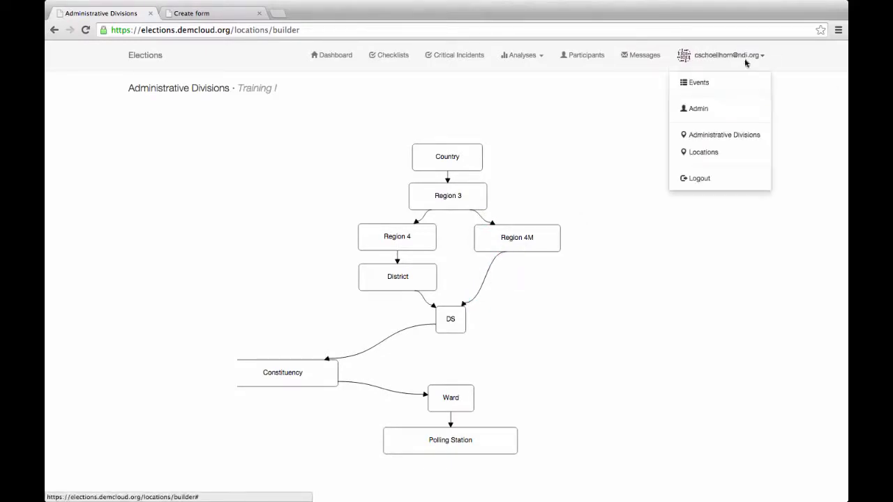
click(704, 152)
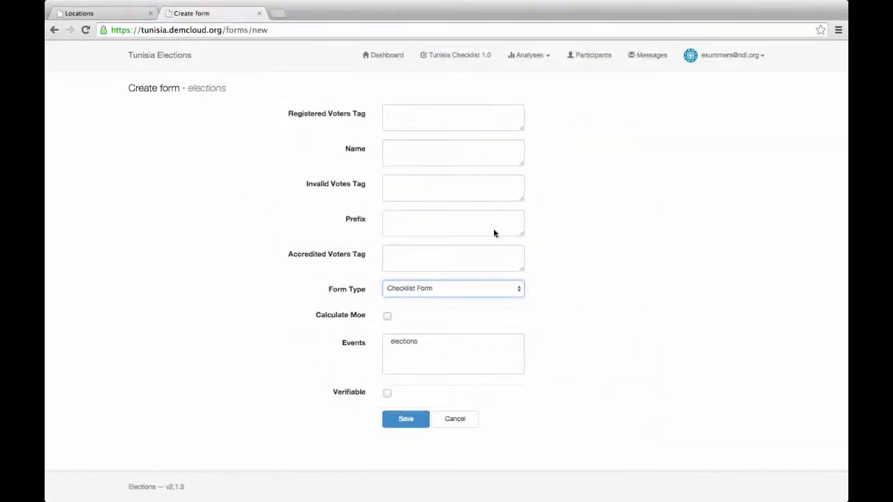
- Check the form type options for the new form, keep Checklist Form, and save the form
click(475, 293)
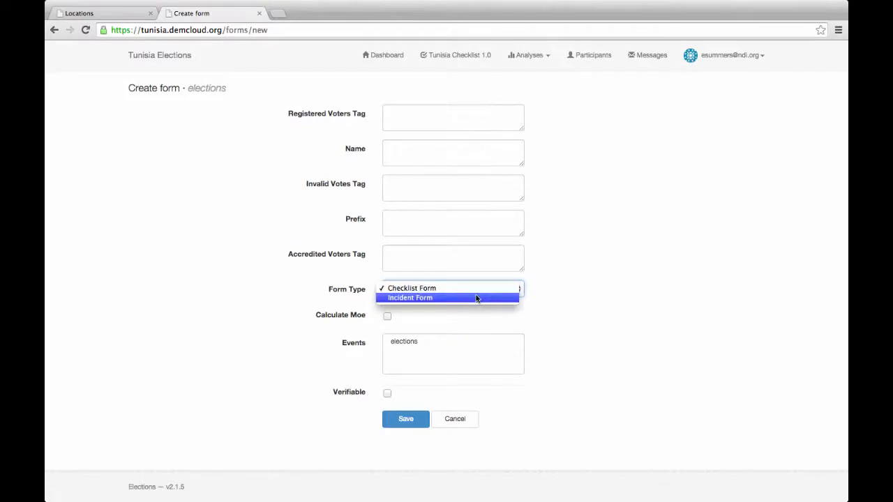
click(284, 286)
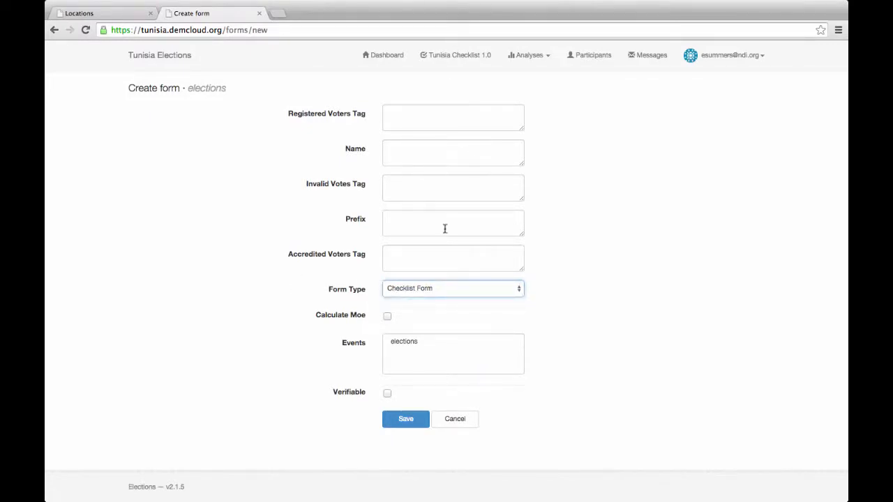
click(411, 423)
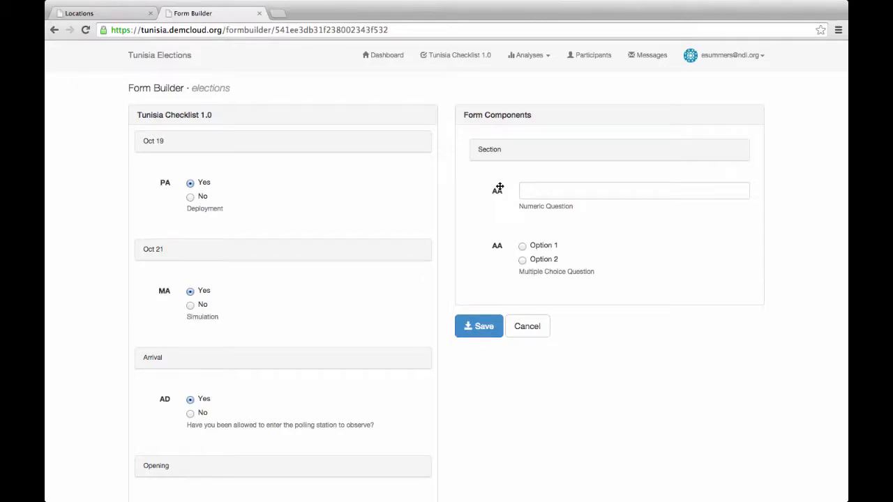
- Try to move the Deployment question of Tunisia Checklist 1.0 down into the Oct 21 section
mouse_move(311, 148)
mouse_down()
mouse_move(319, 191)
mouse_move(319, 148)
mouse_up()
drag(284, 200, 284, 324)
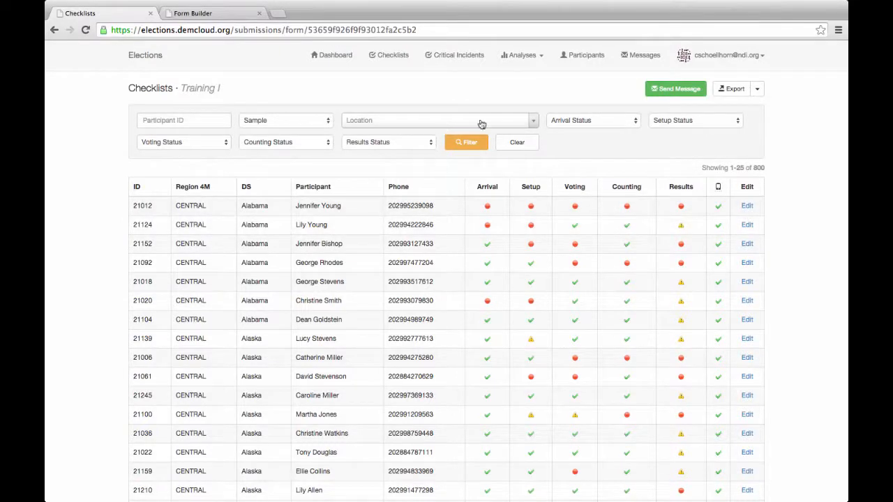
- Search the checklist location filter for "alab", and set the voting status filter to Voting Partial
click(532, 119)
text(alab)
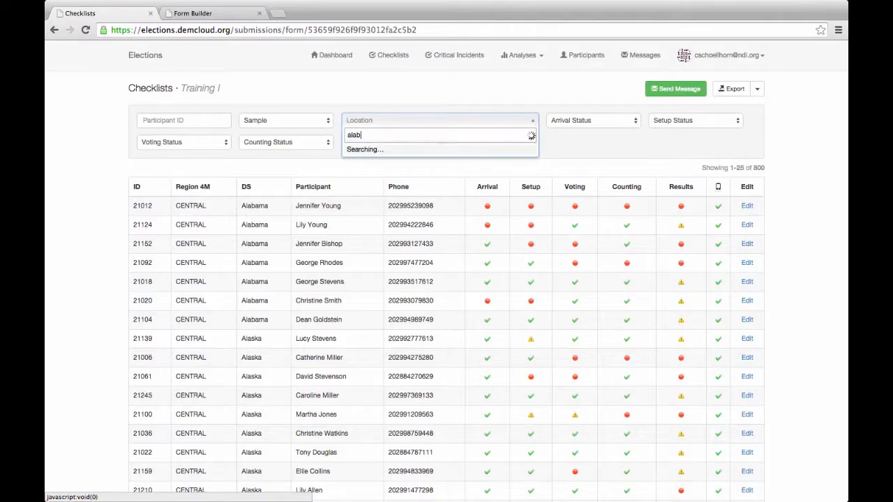
click(231, 141)
click(229, 143)
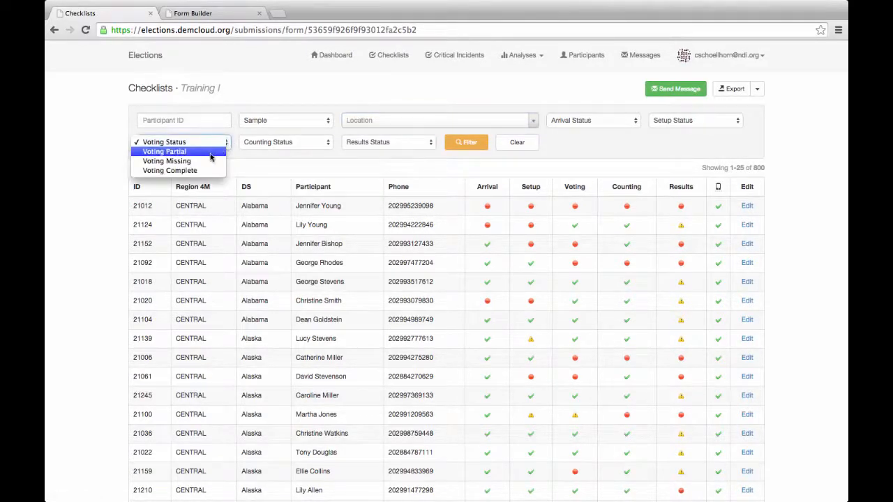
click(210, 152)
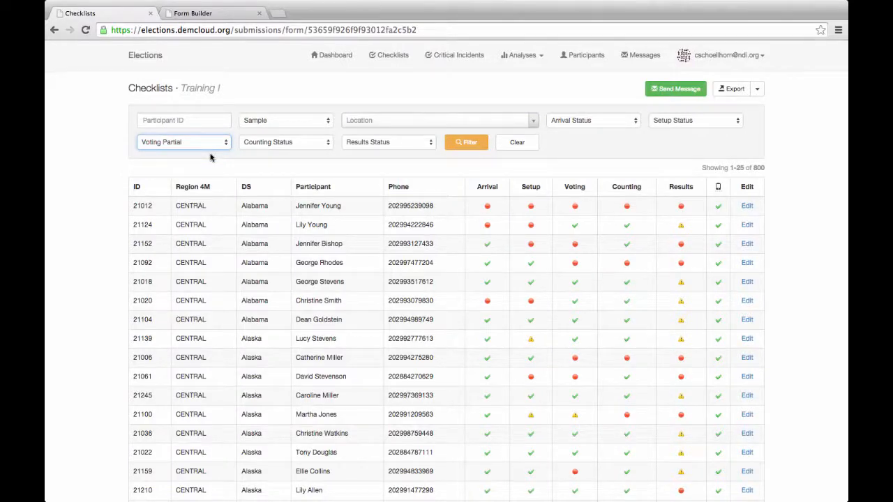
- View the checklist message form without sending anything, and open the first listed participant's submission for editing
click(689, 93)
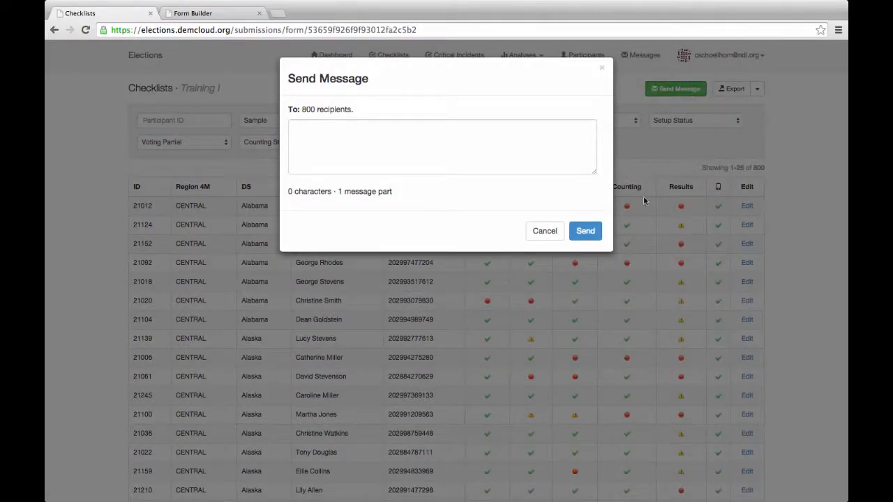
click(545, 231)
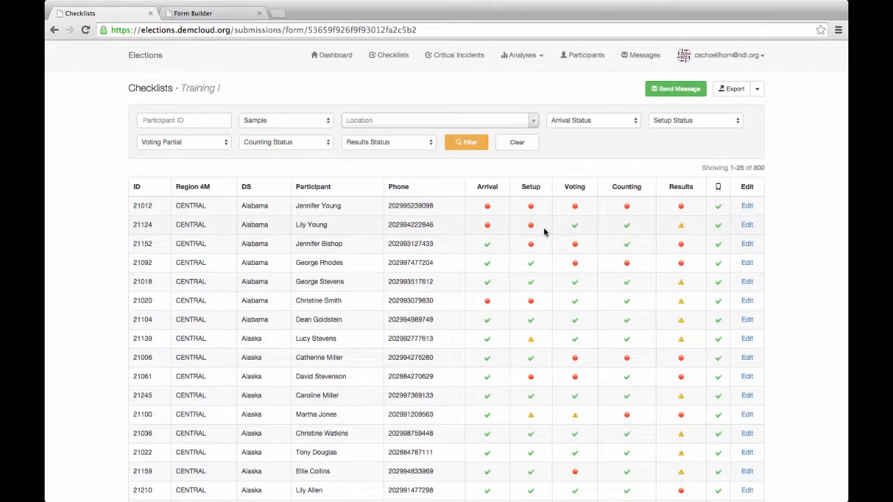
click(746, 207)
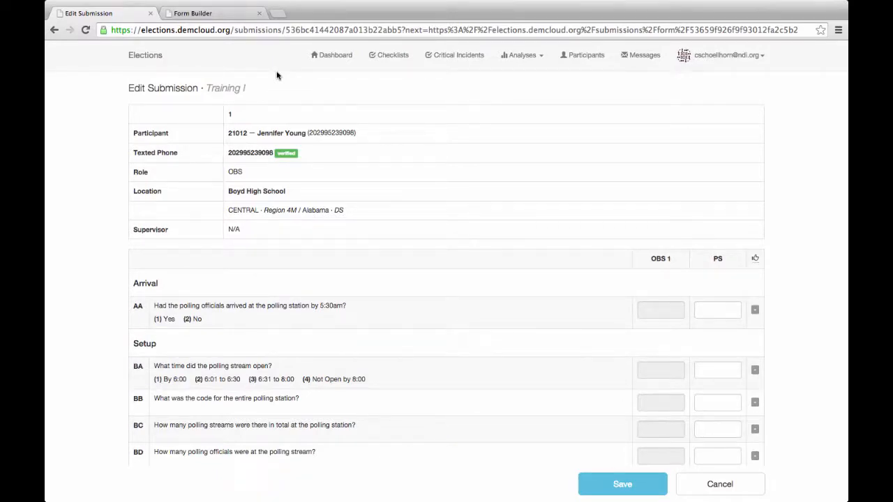
- View the Critical Incidents list, and inspect the import dialog for participants without uploading a file
click(471, 60)
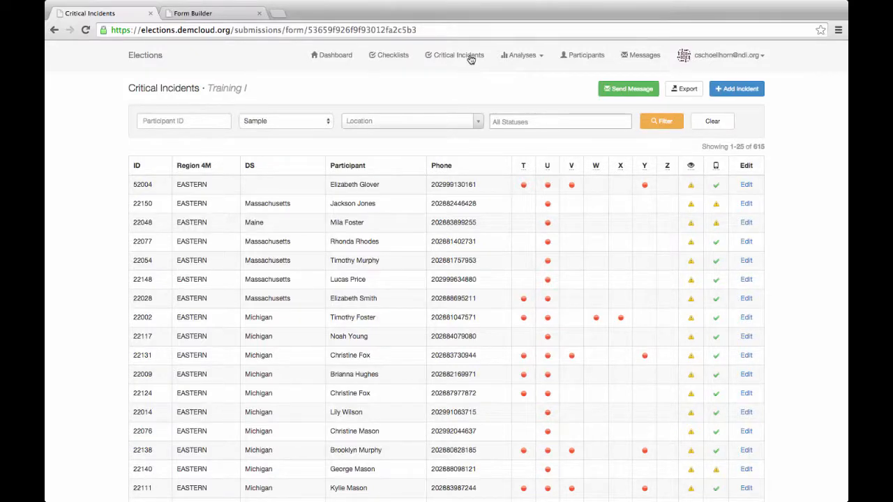
click(587, 56)
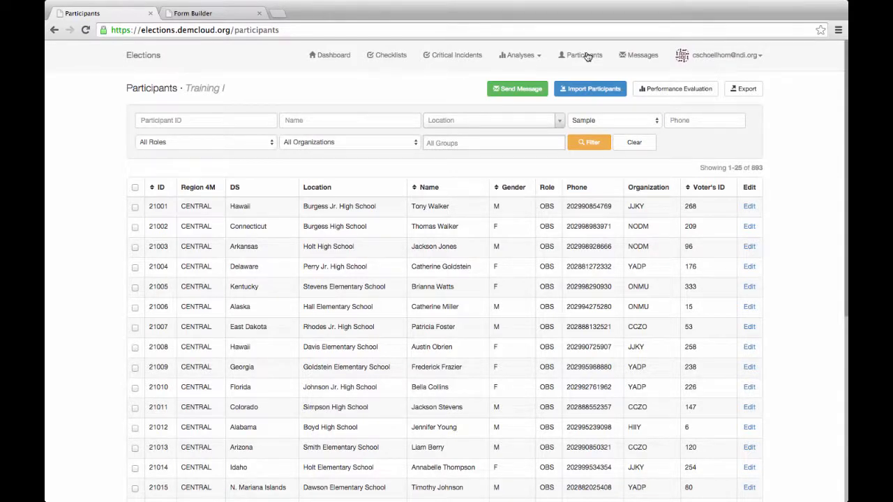
click(590, 91)
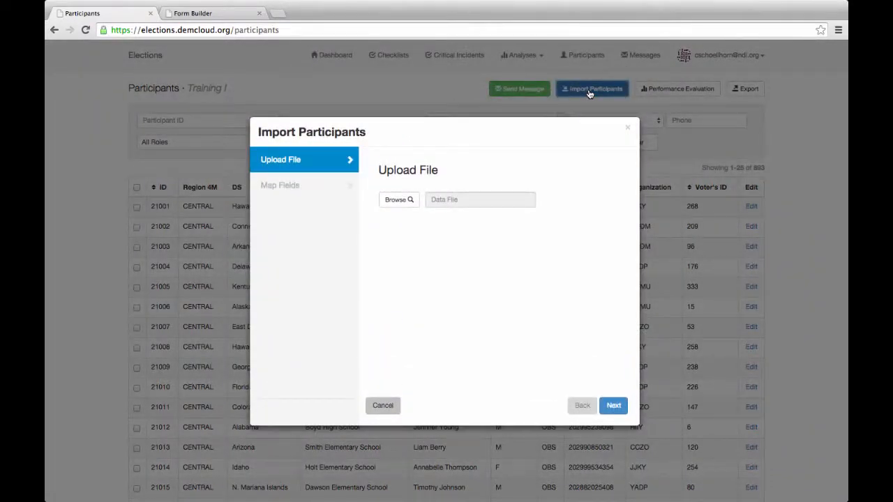
click(382, 406)
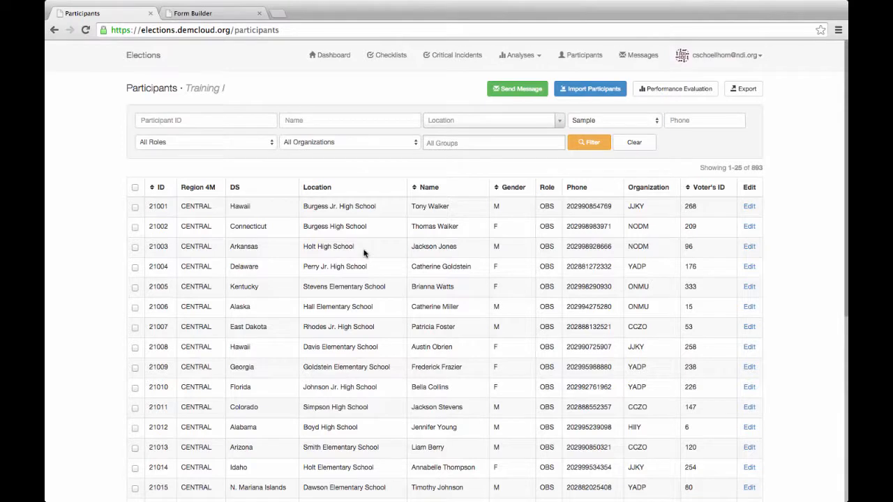
- Inspect the location filter and the message form of the participants list, closing both without entering anything
click(557, 120)
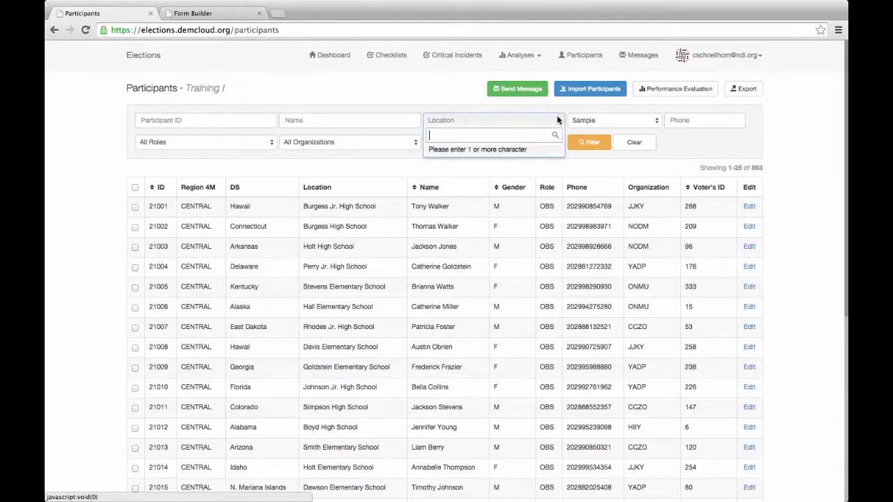
click(558, 120)
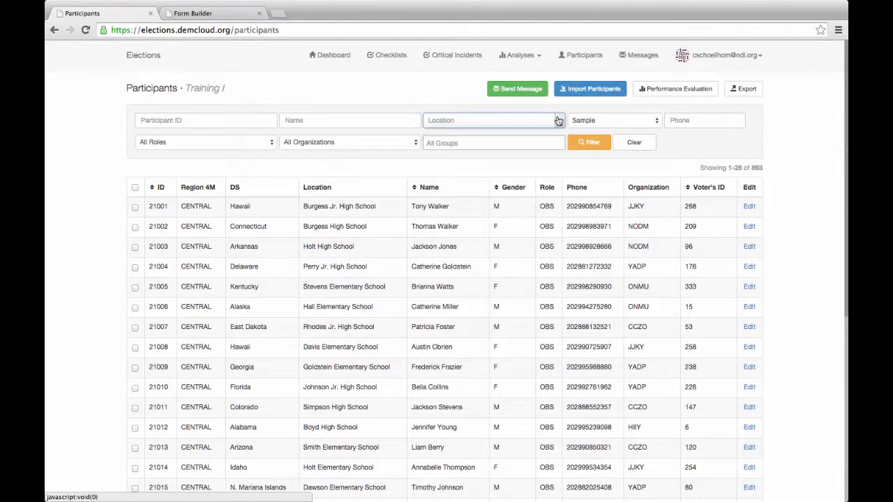
click(528, 95)
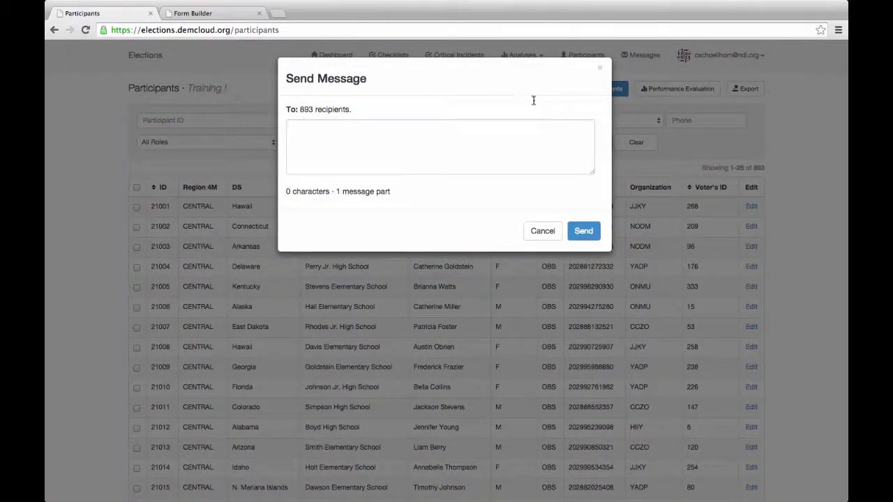
click(543, 233)
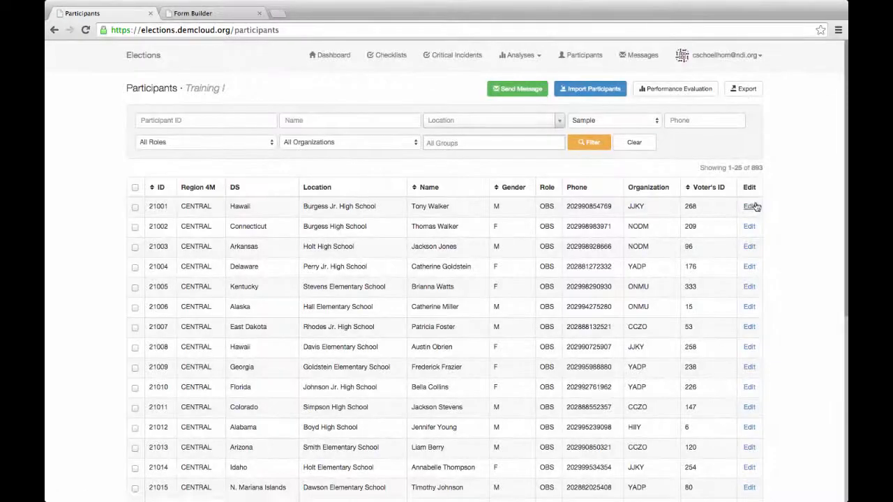
- Review the editable details of the first participant in the list, and close them without saving
click(750, 206)
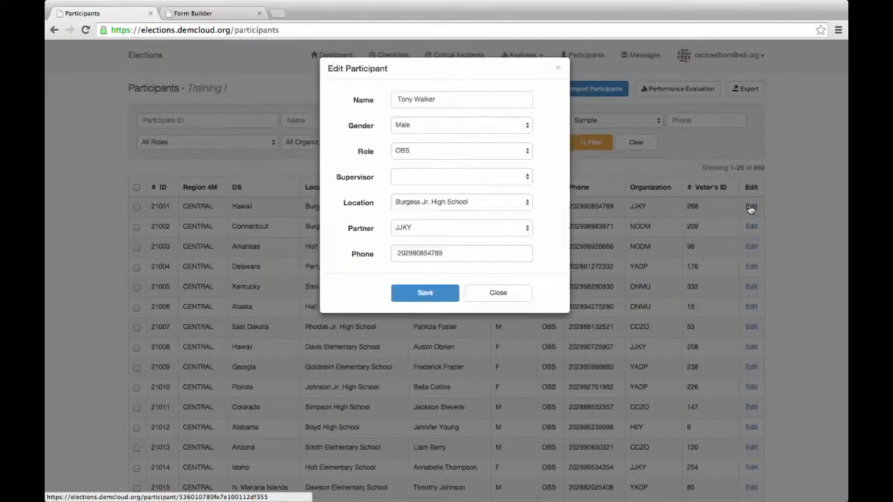
click(524, 294)
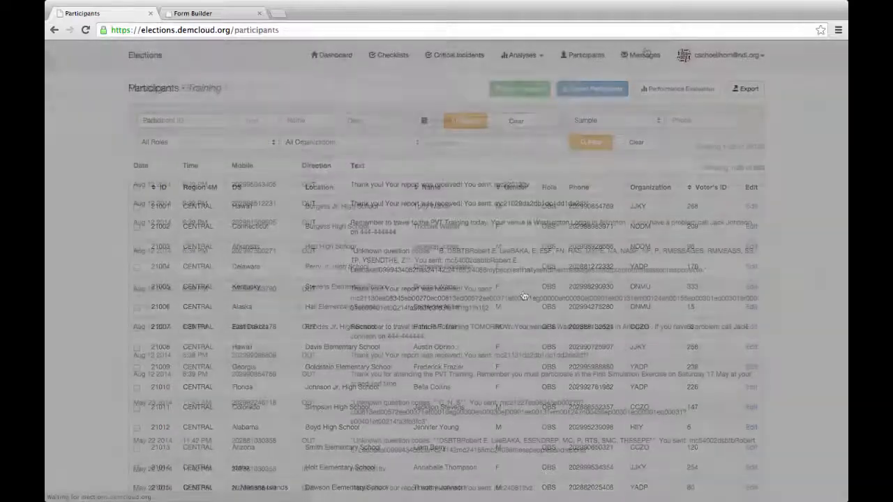